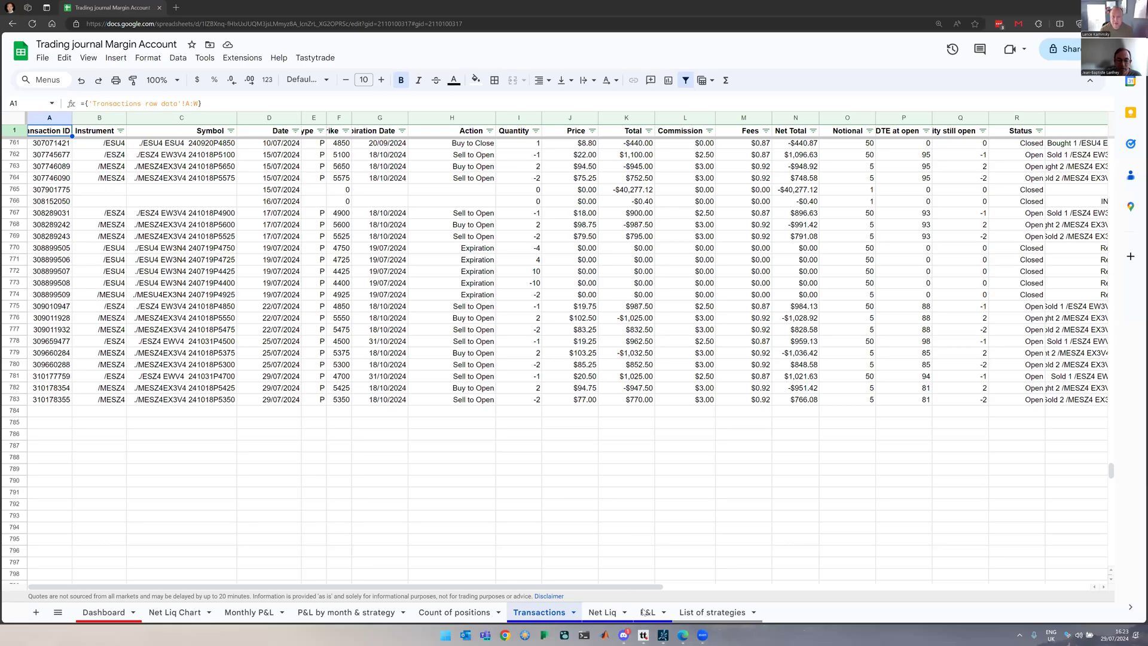
- Switch to tastytrade and show the /MES option chain for the Oct 18, 2024 expiration
click(643, 635)
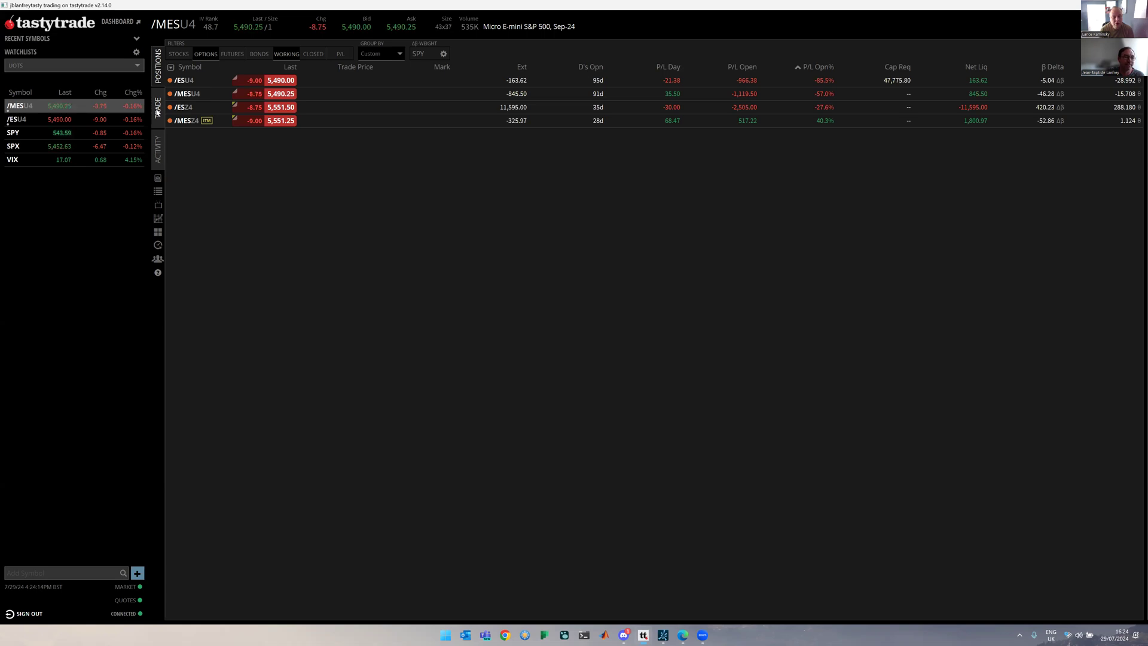
click(158, 110)
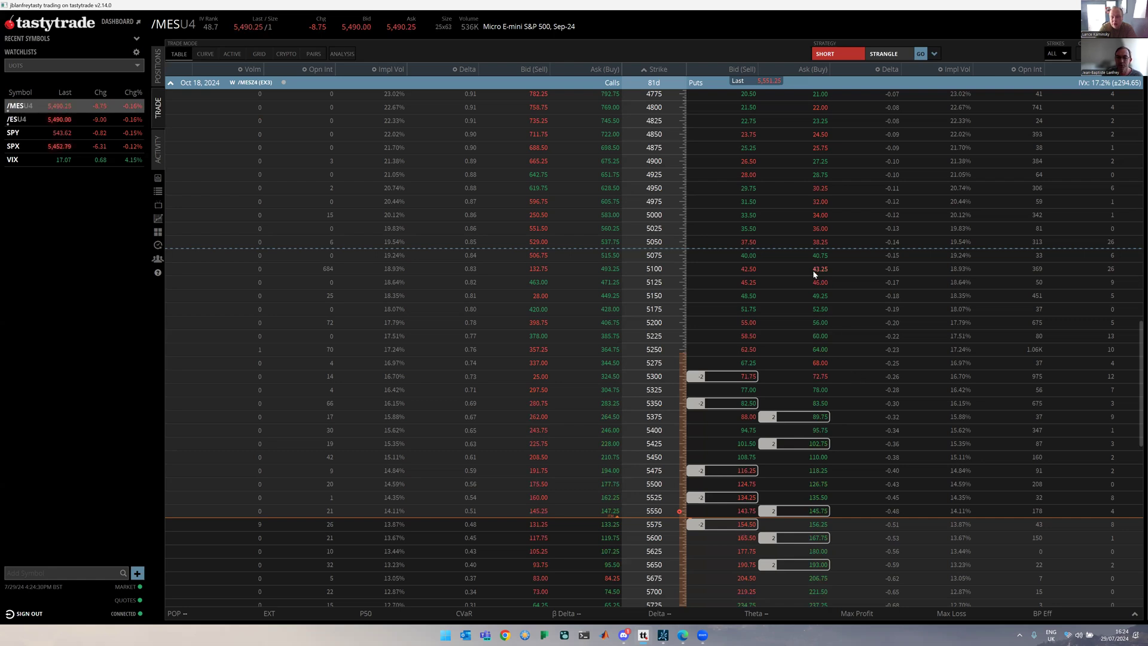
- Expand the Sep 20, 2024 /MES expiration and add a sale of the 5140 put
click(747, 243)
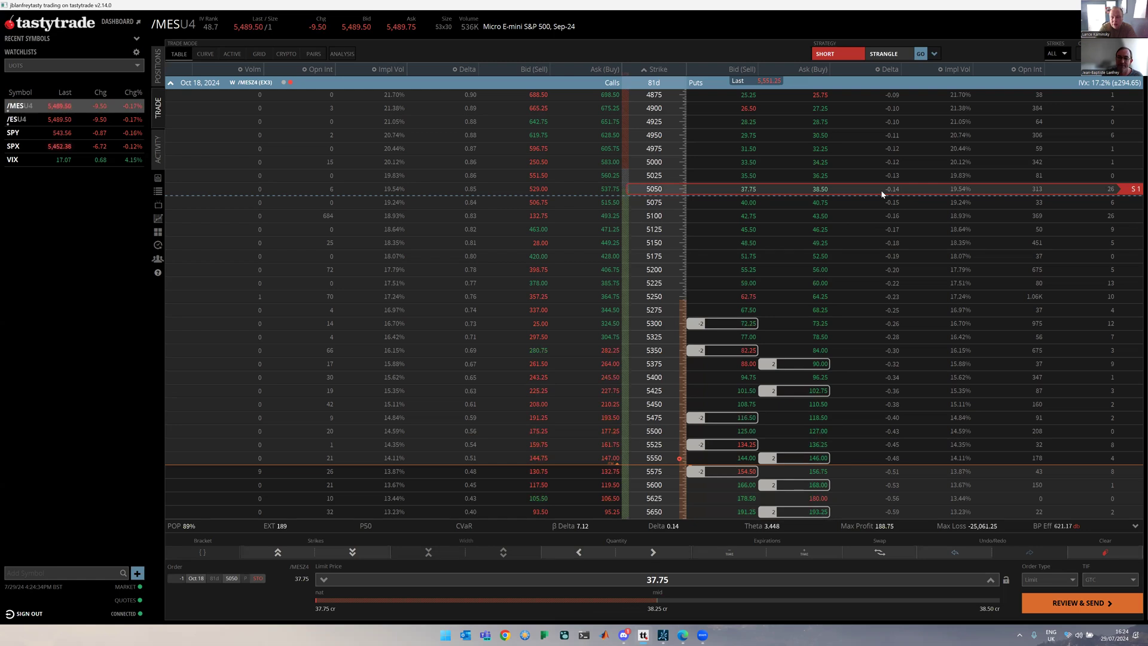
click(688, 82)
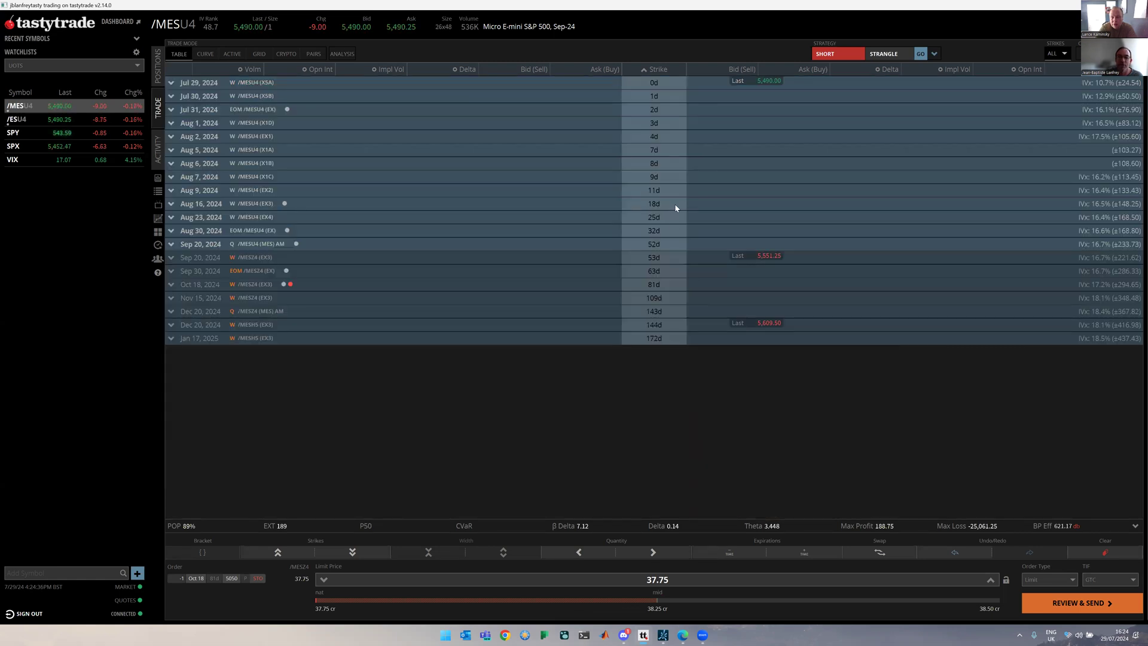
click(768, 245)
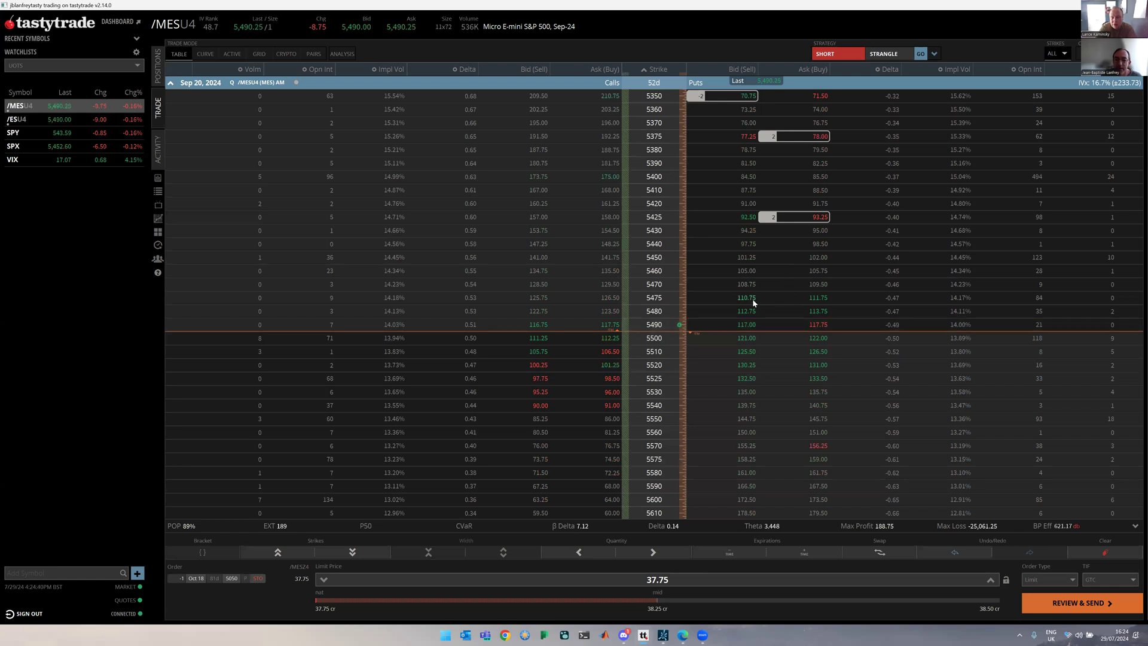
scroll(752, 299, up, 8)
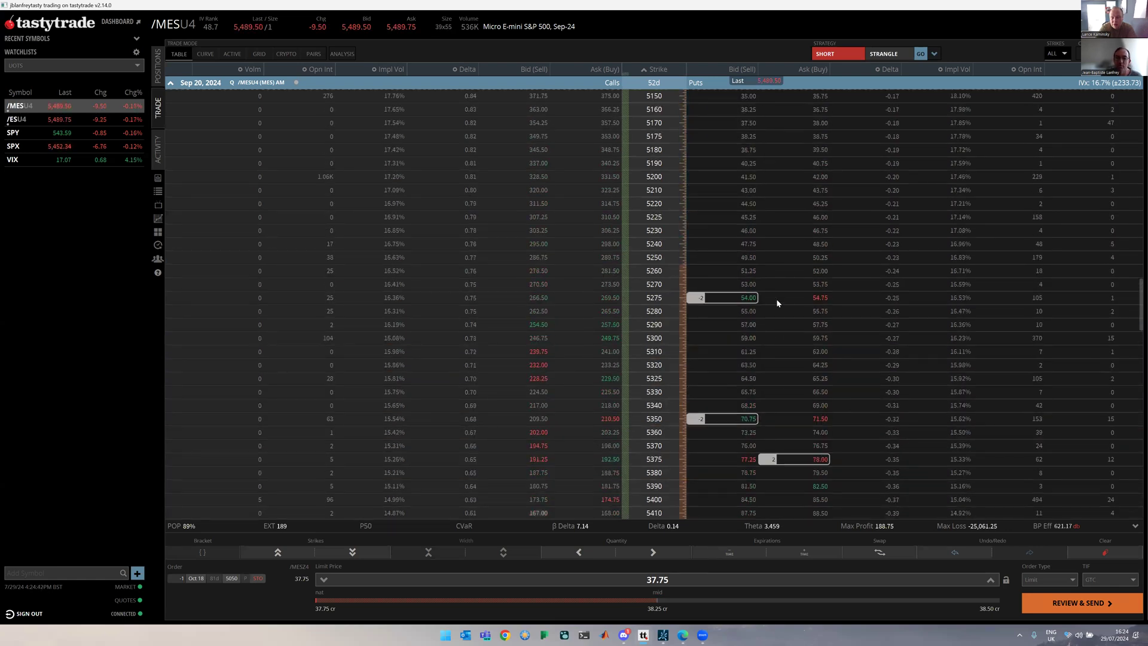
scroll(776, 299, up, 4)
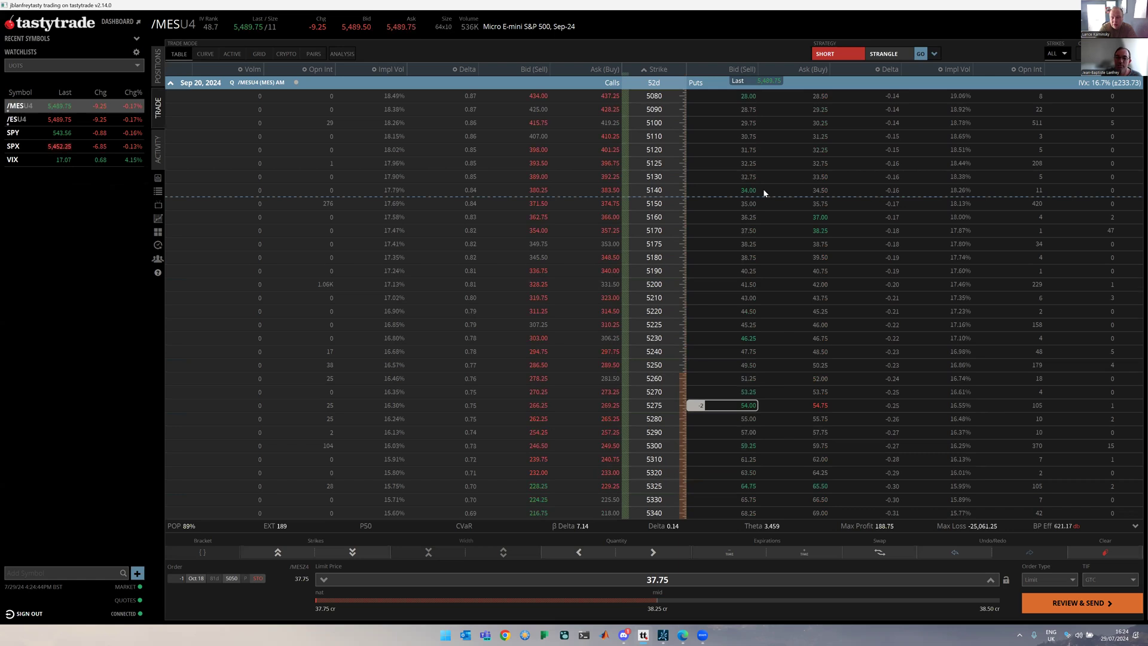
click(749, 190)
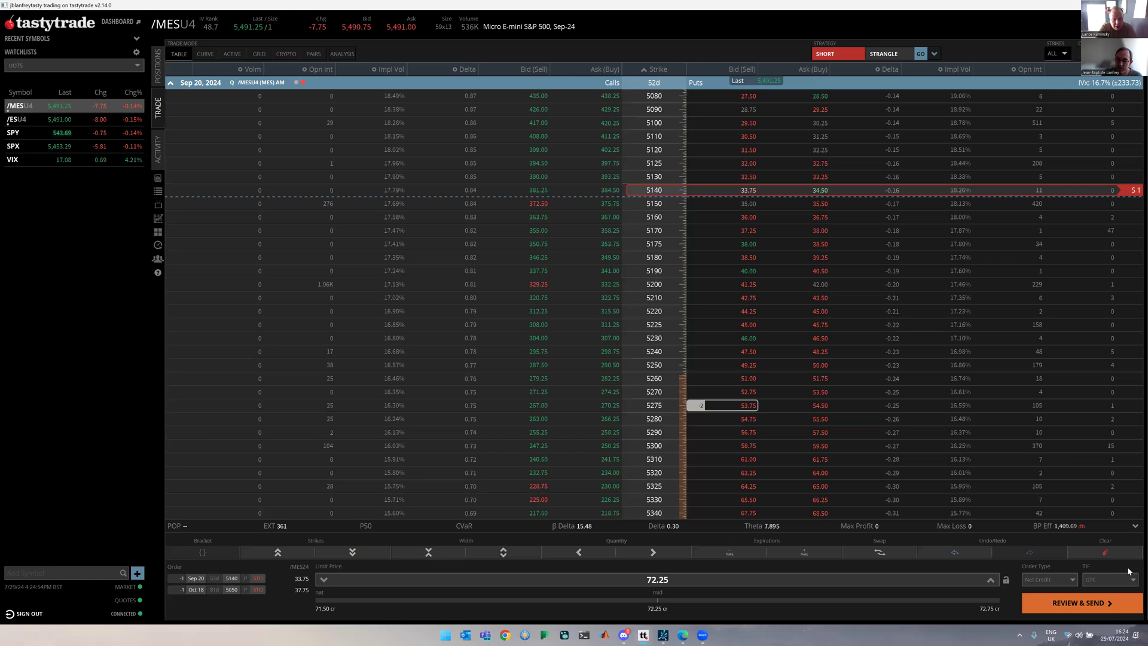
- Rebuild the order selling one Sep 20 5140 put at a 33.75 limit and send it
click(1104, 552)
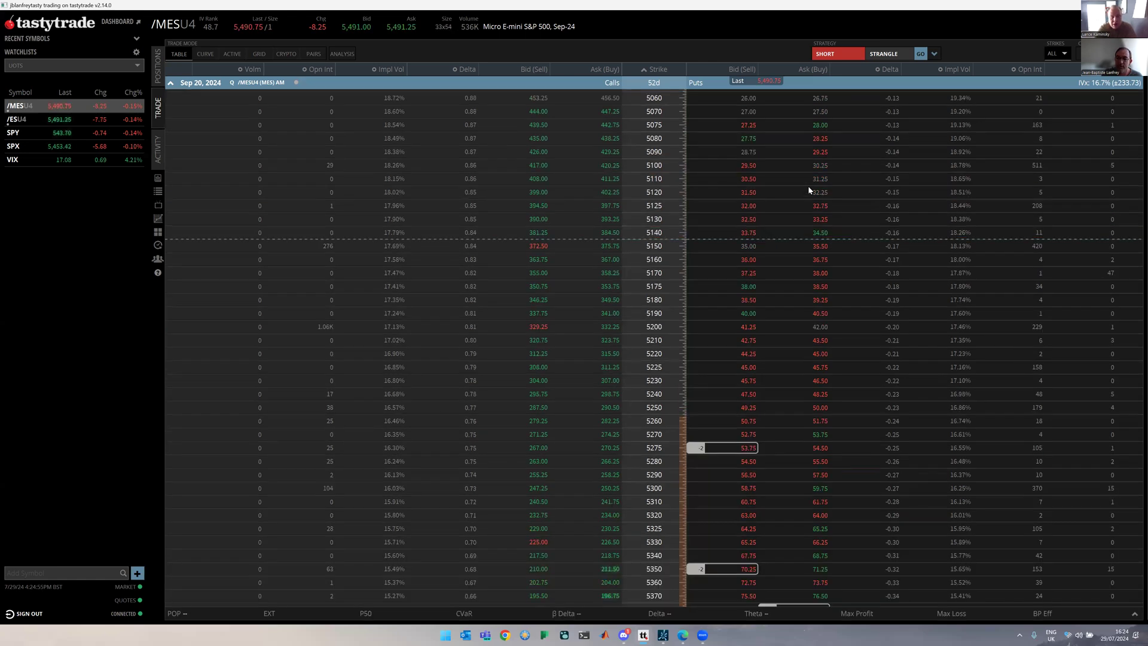
click(748, 233)
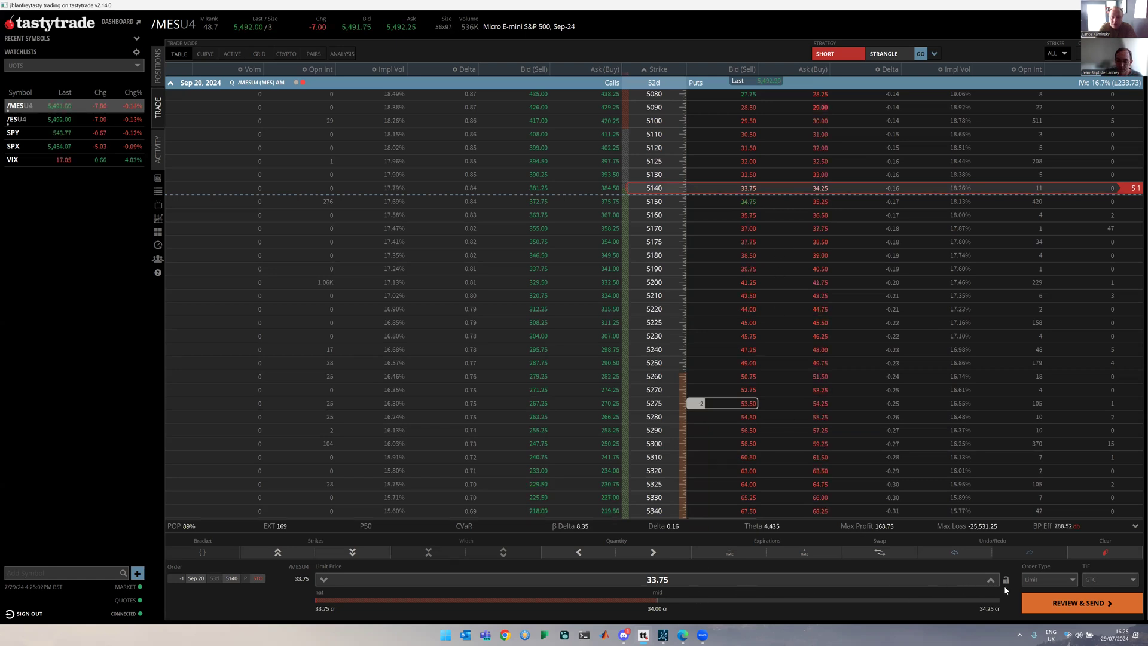
click(990, 580)
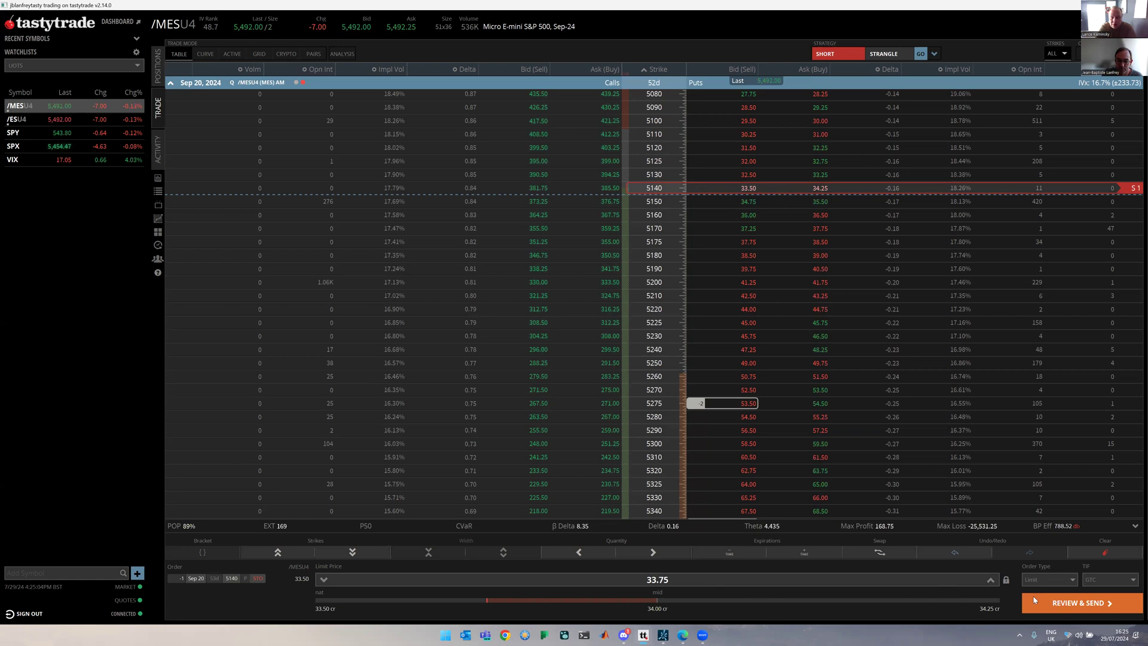
click(1067, 605)
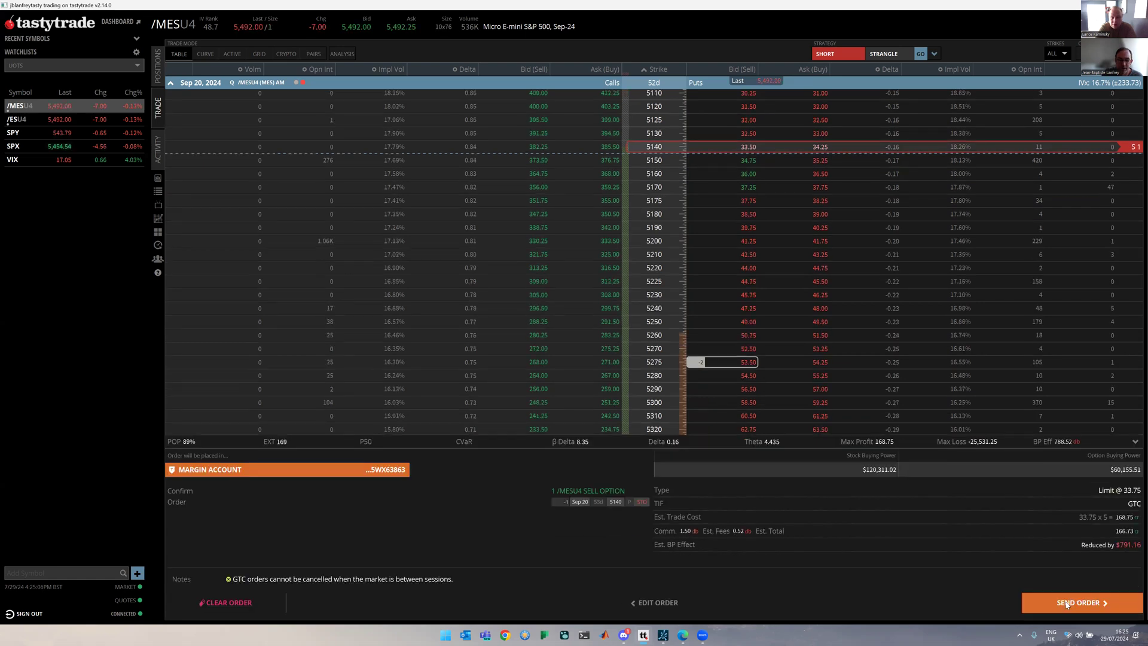
click(1066, 603)
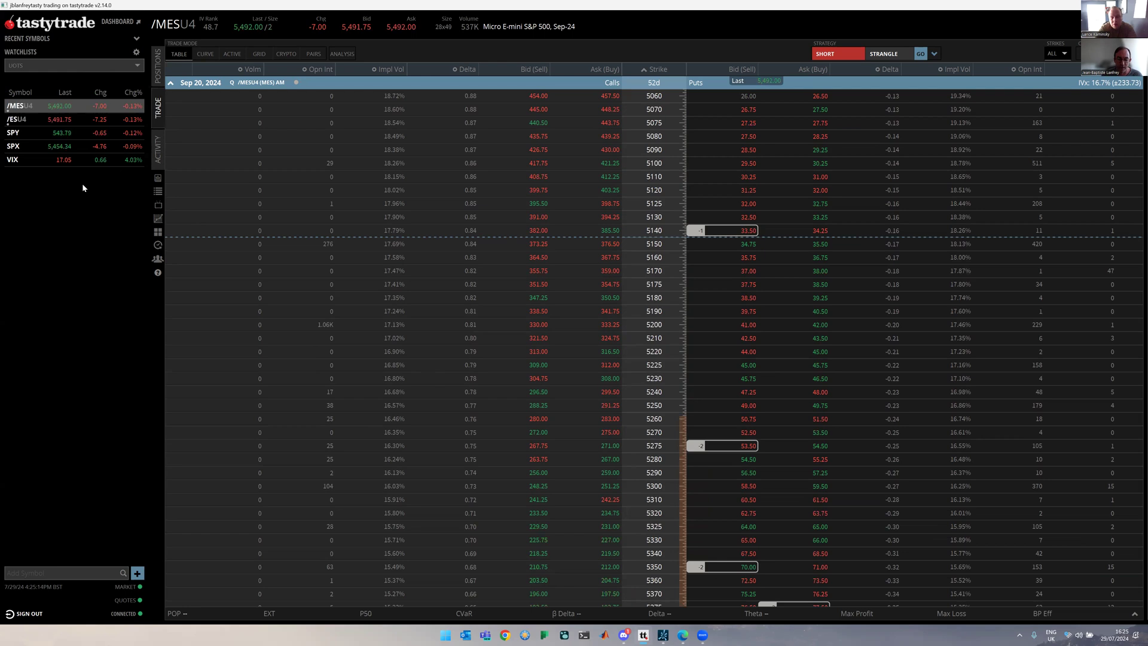
- Back in the Sheets journal, run Tastytrade > Add new Transactions to import the 5140 put sale
mouse_move(686, 635)
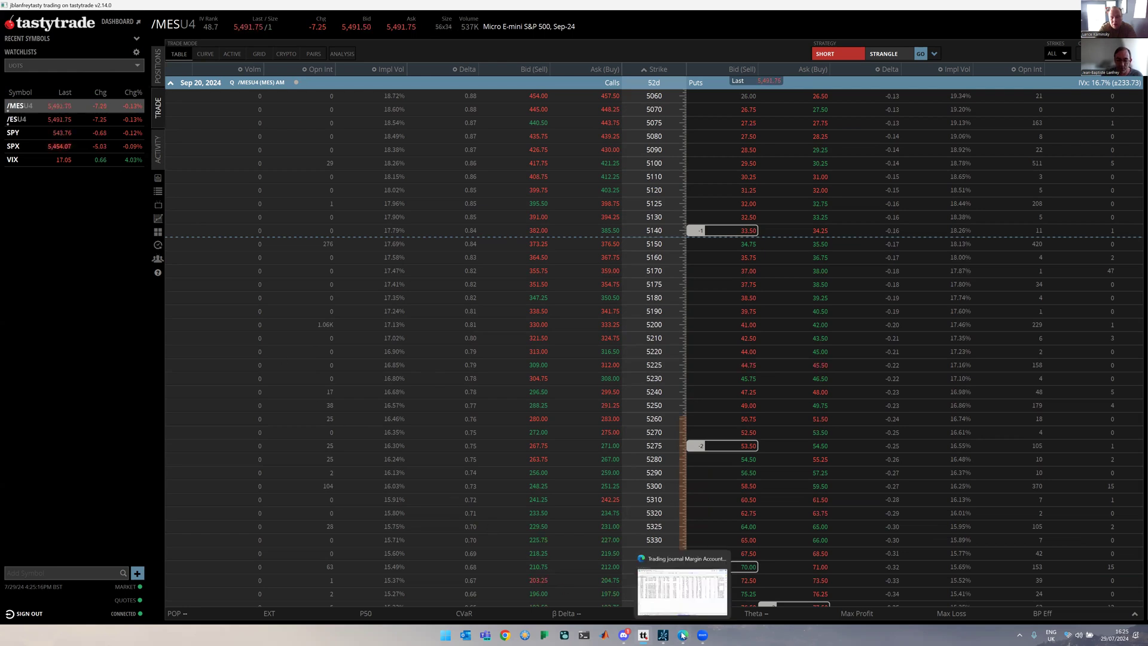
click(688, 586)
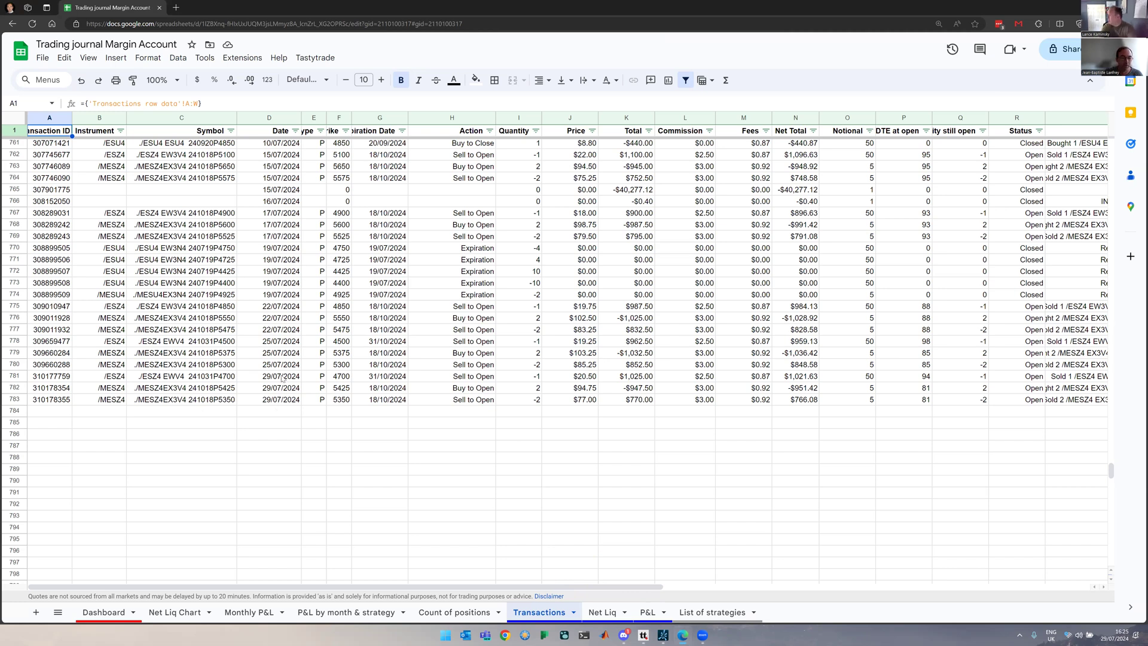
click(313, 58)
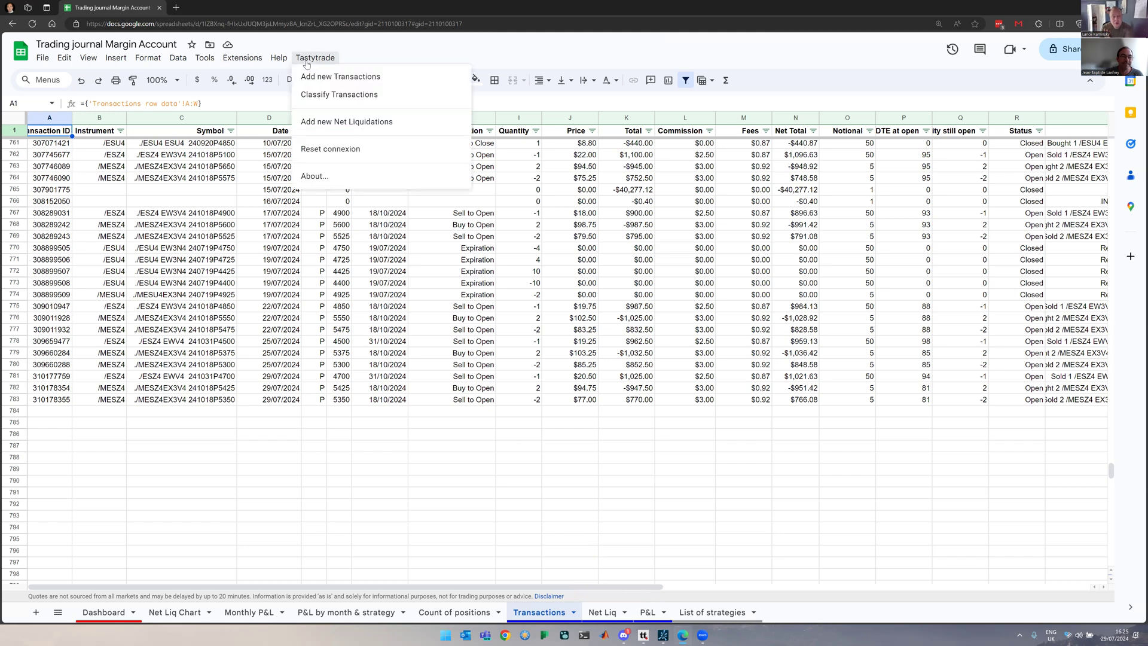
click(381, 84)
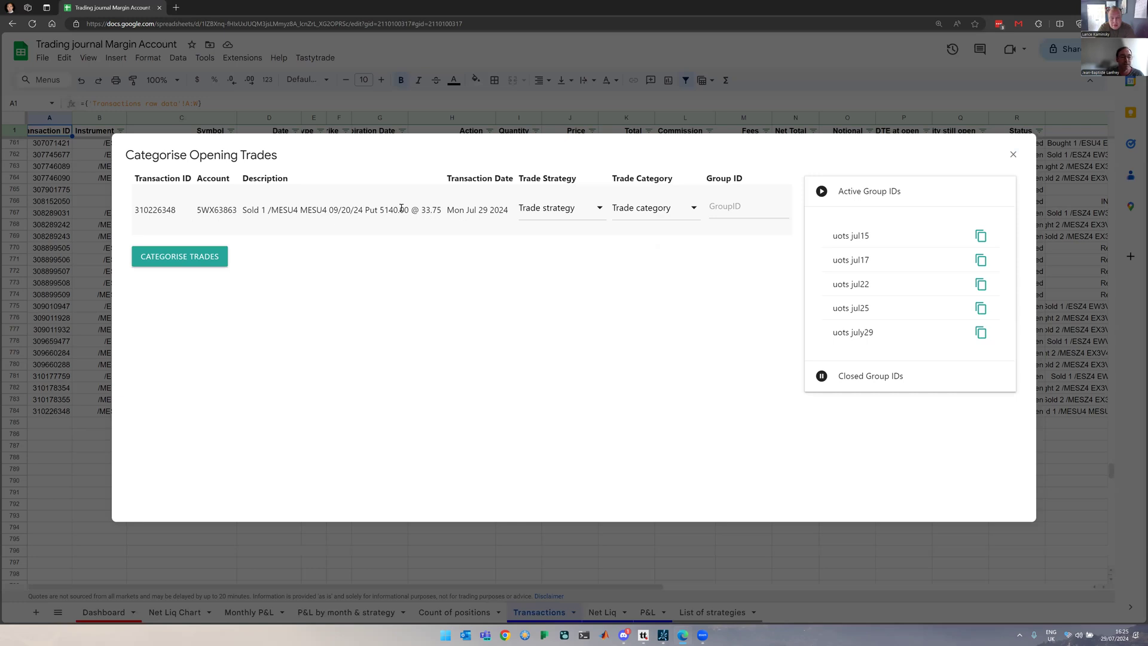
- Categorise the 5140 put sale with strategy Naked Put and category Short Put
click(591, 212)
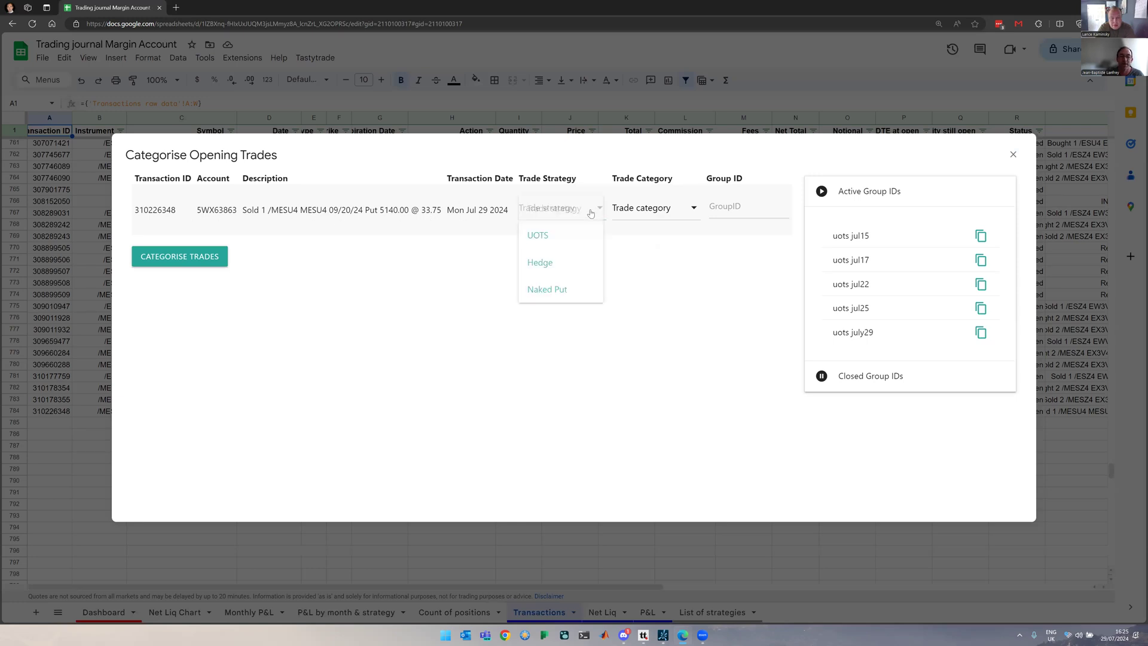
click(553, 293)
click(661, 214)
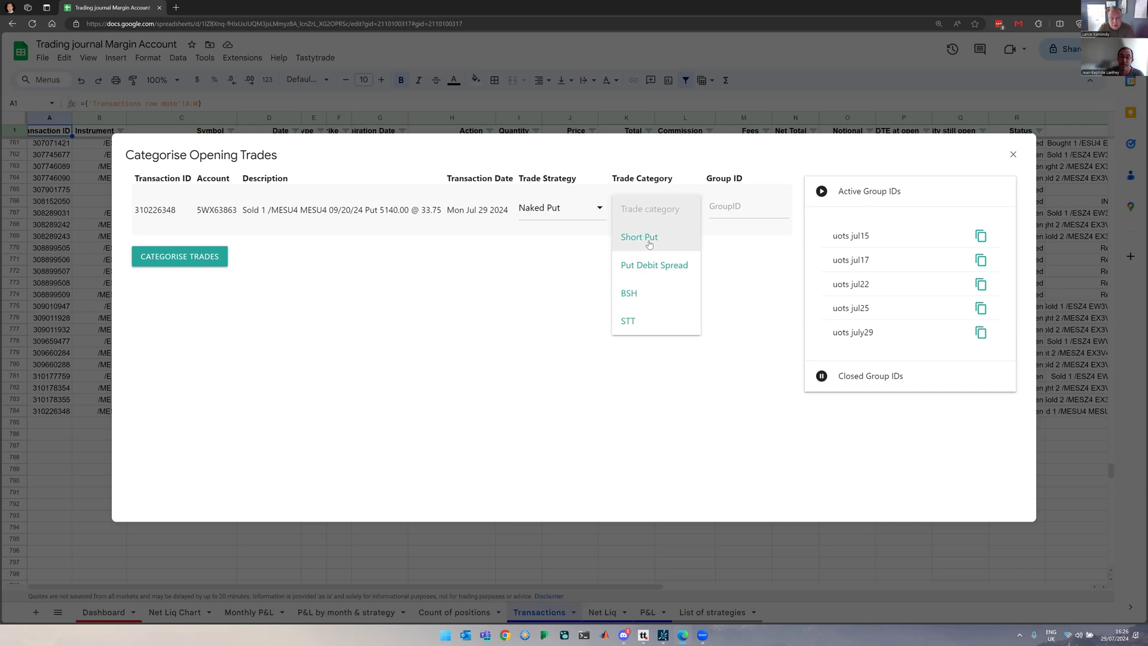
click(648, 240)
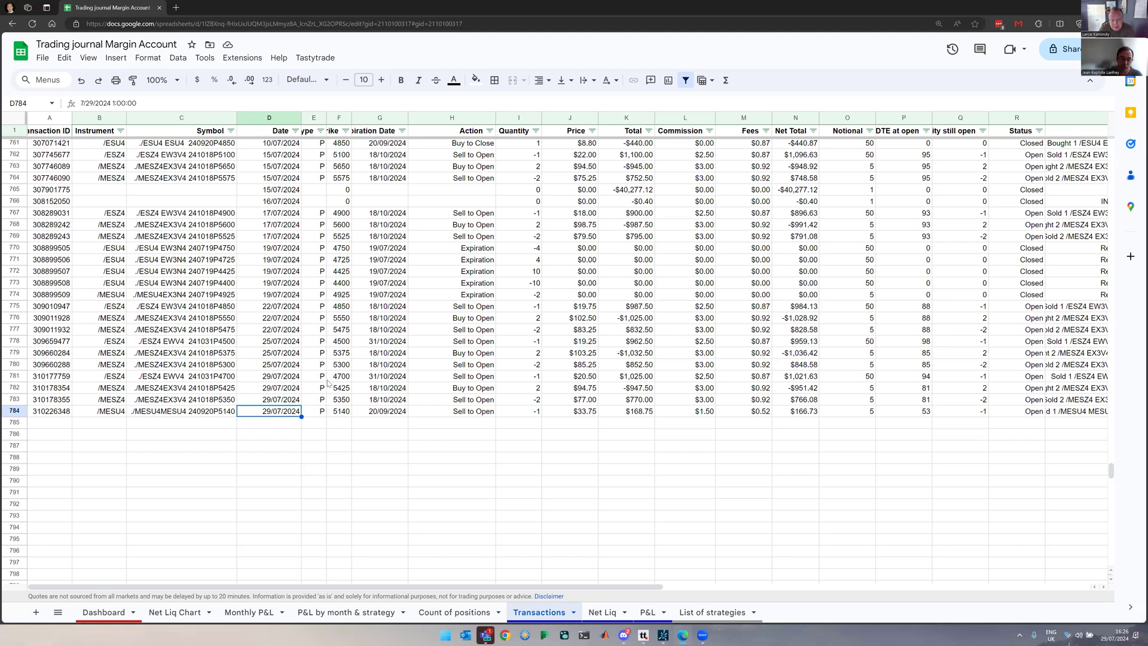
- Import net liquidation rows through 26/07/2024 on the Net Liq sheet, then view the Dashboard
click(603, 613)
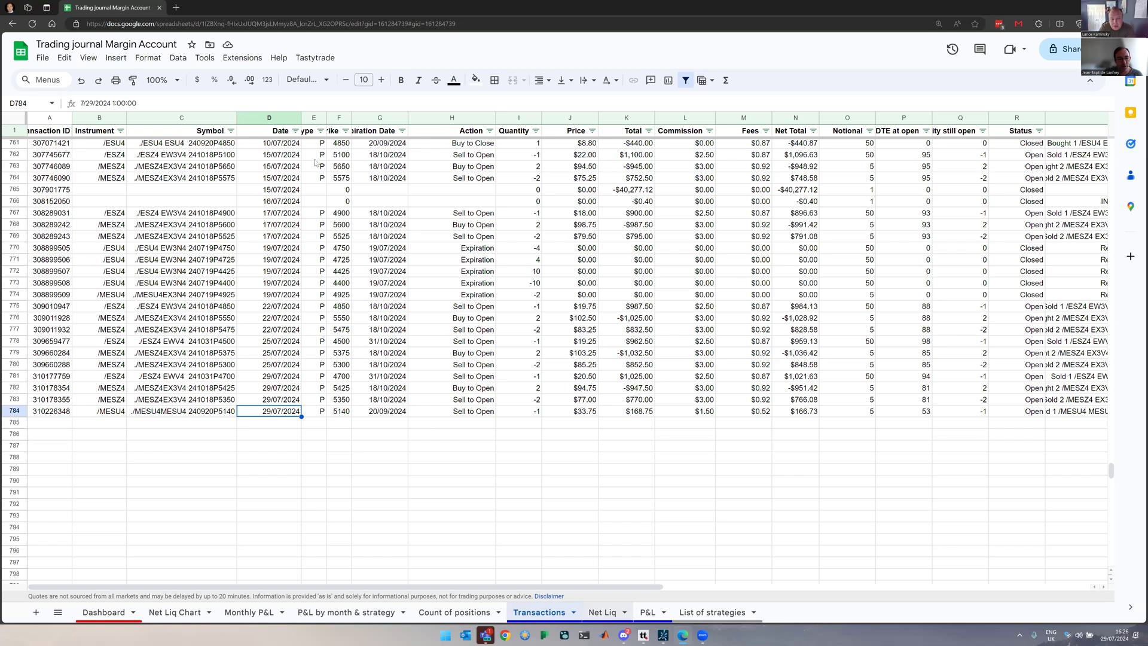
scroll(211, 353, down, 1)
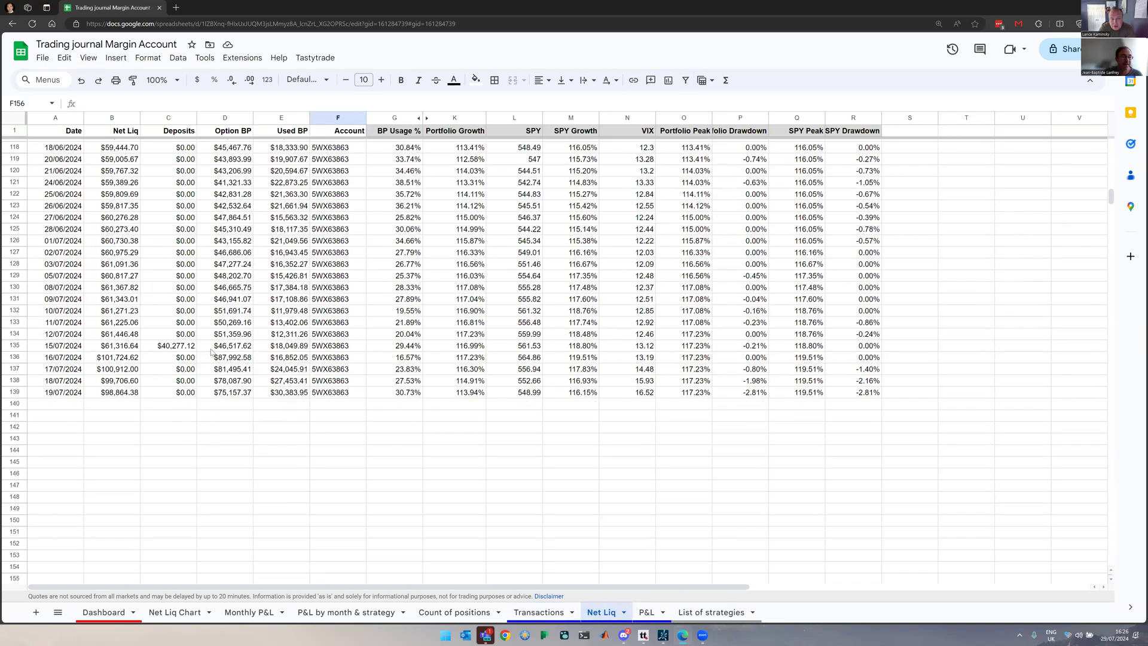
click(314, 59)
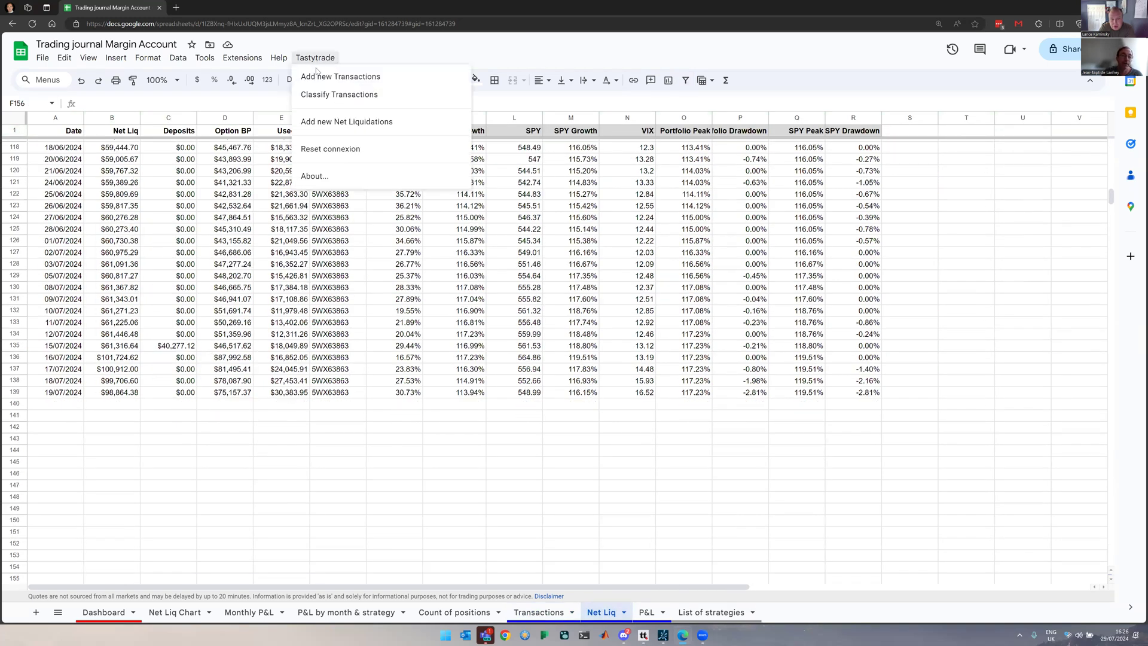
click(339, 122)
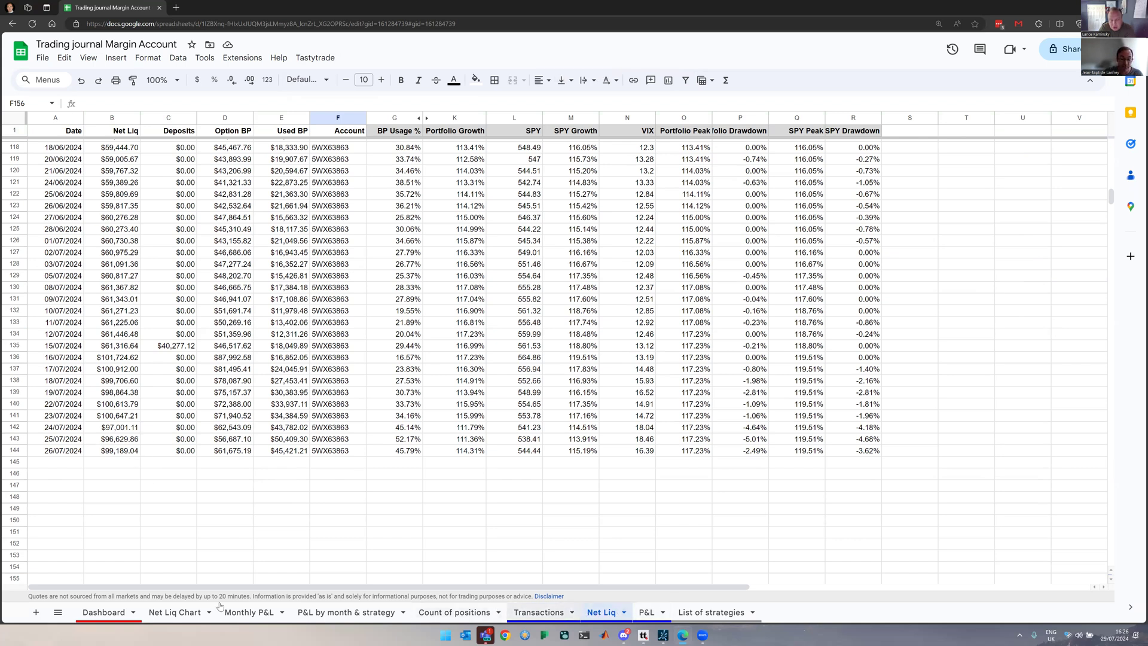
click(108, 612)
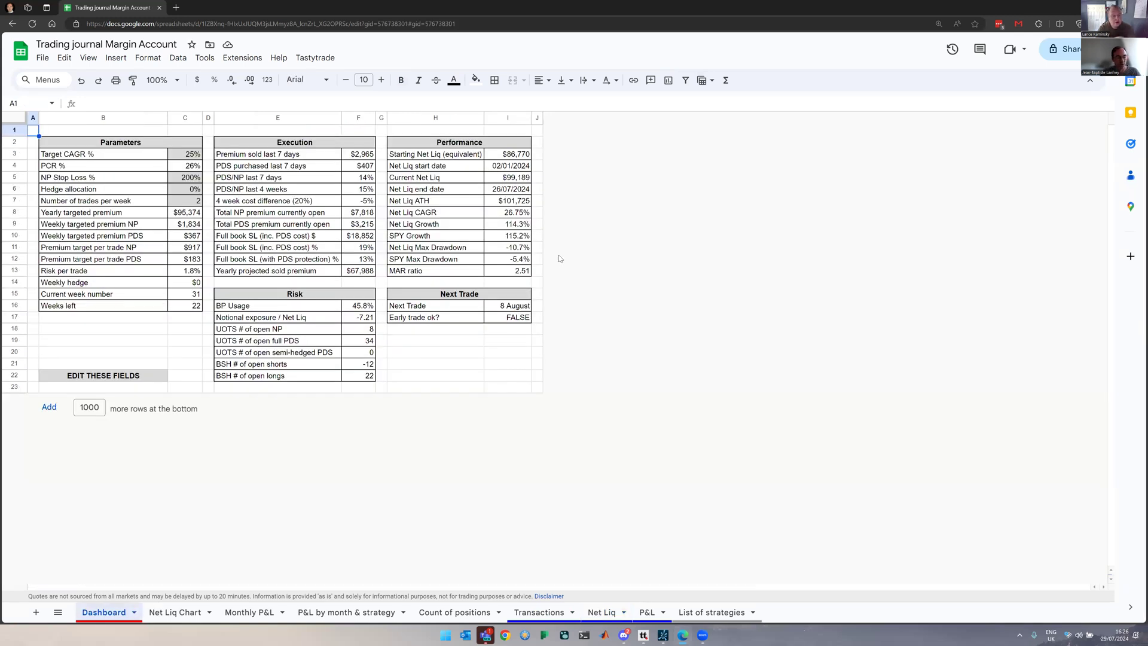
- Look at the Net Liq Chart sheet, then return to the Dashboard showing $99,189 net liq
click(145, 614)
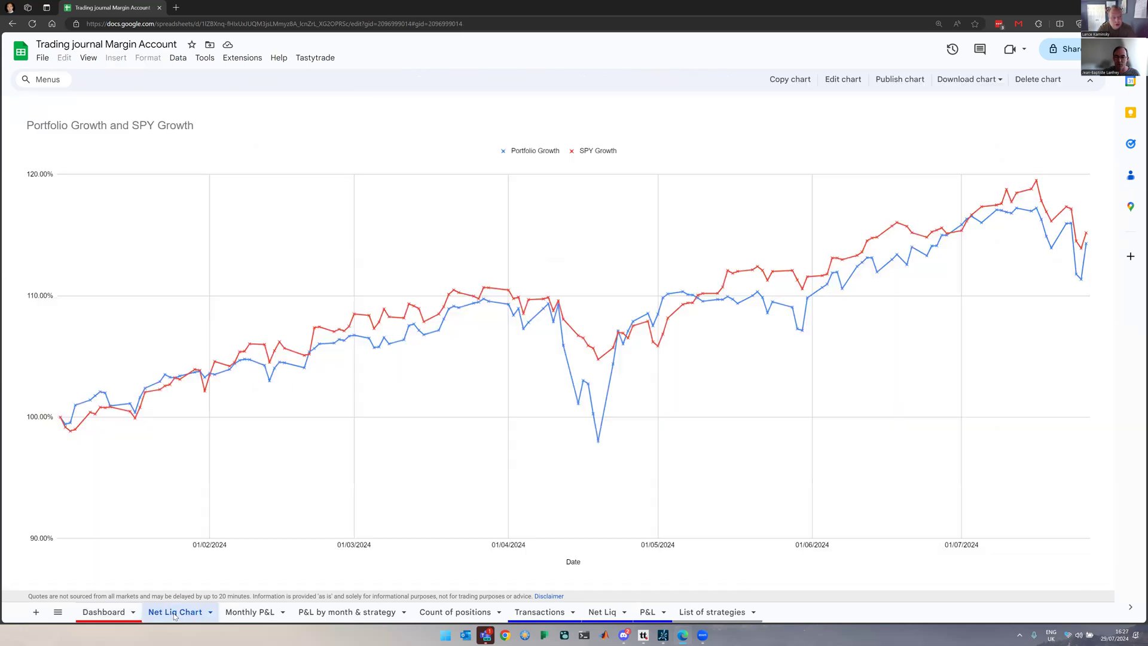
click(141, 614)
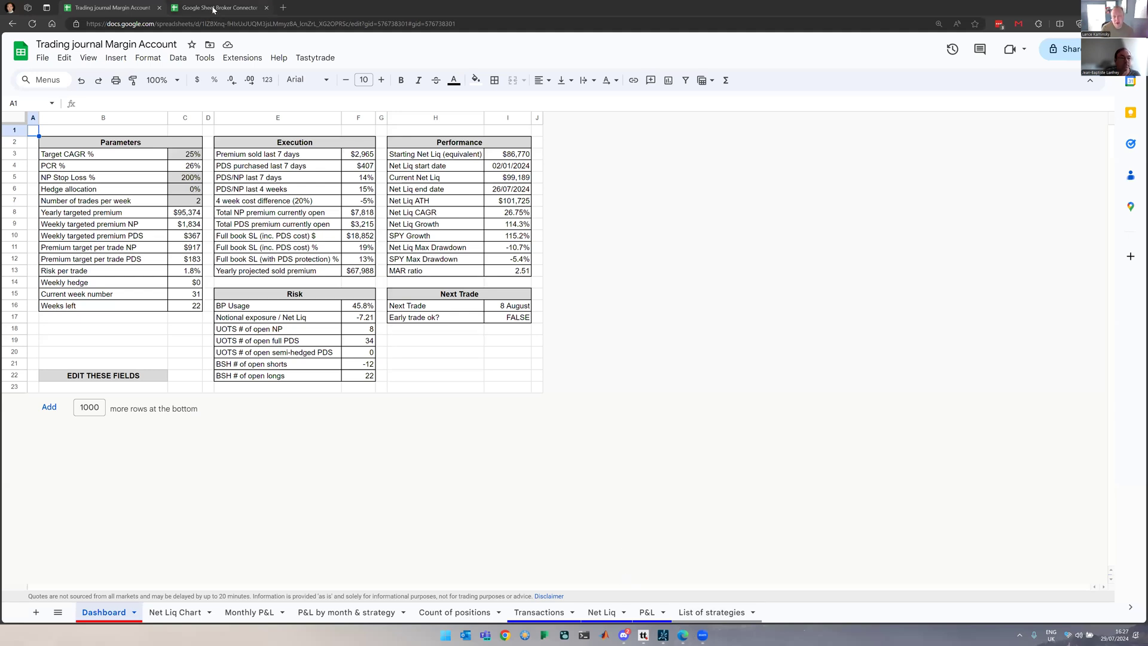
- In the Broker Connector tab, dismiss the credentials-erased notice and show its empty Transactions sheet
key(ctrl+Tab)
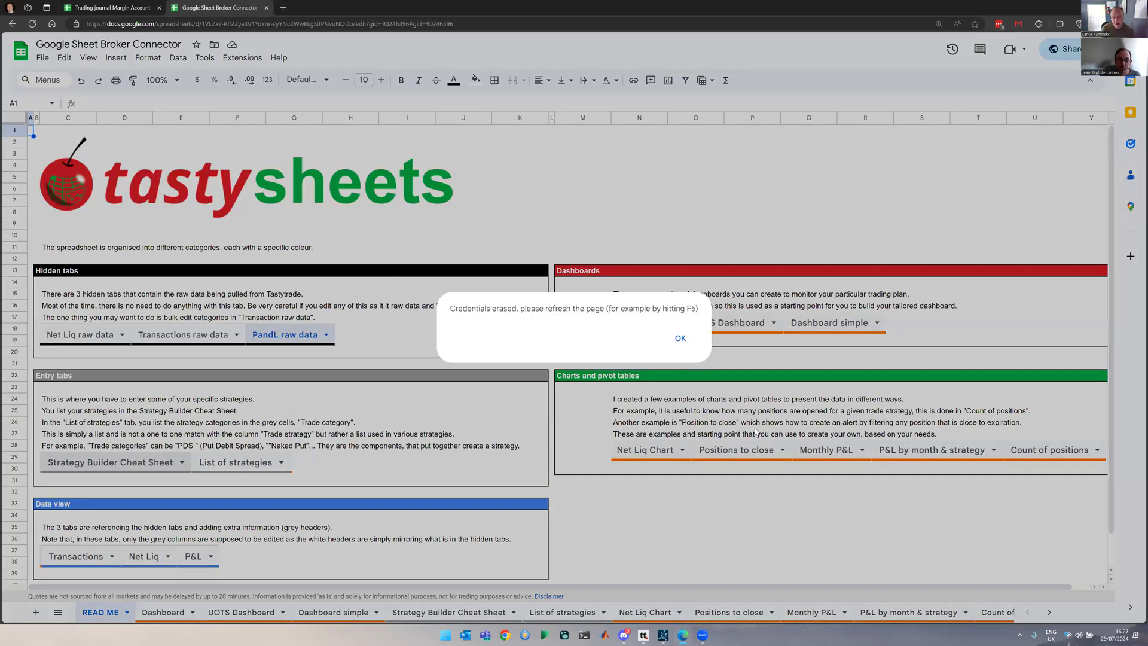
key(Return)
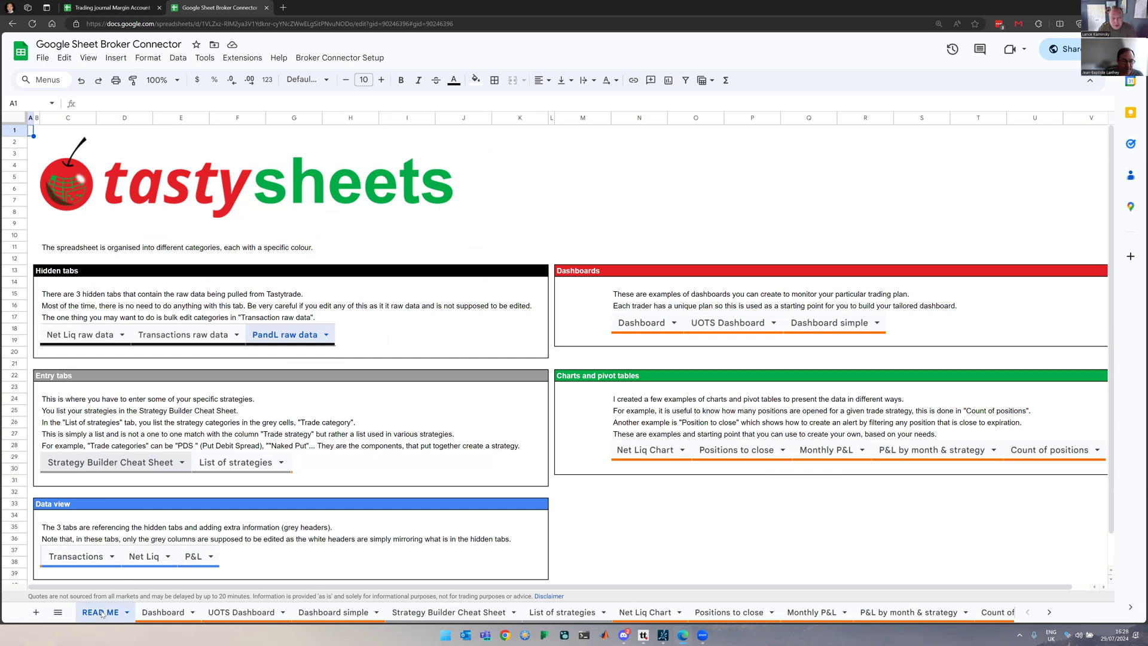
click(1049, 612)
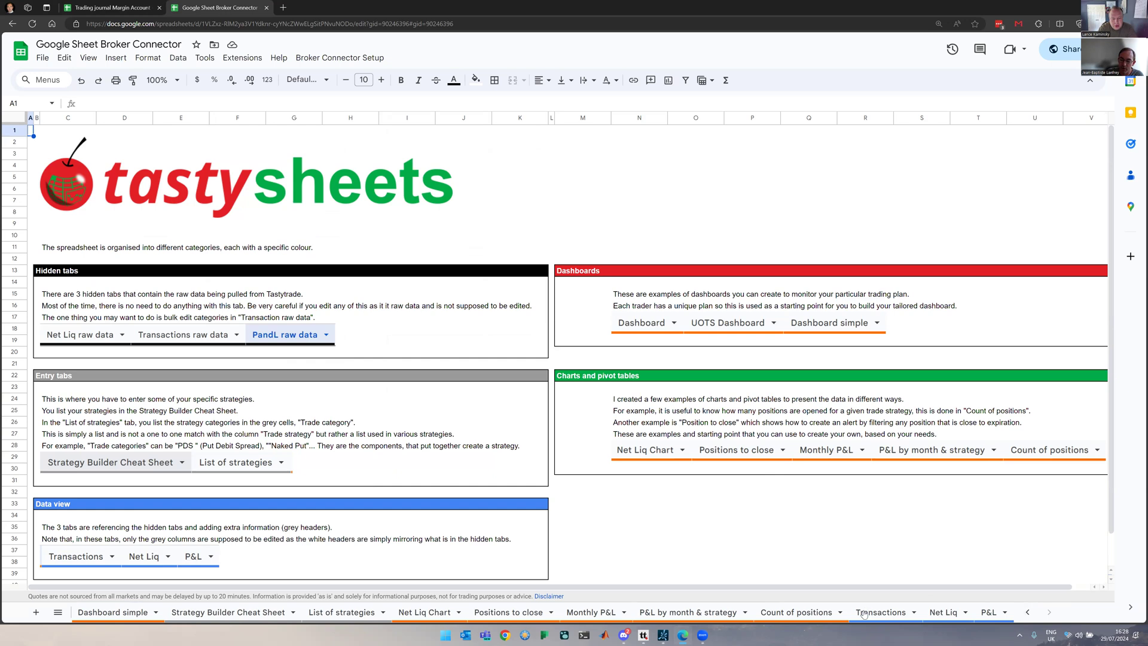
click(895, 619)
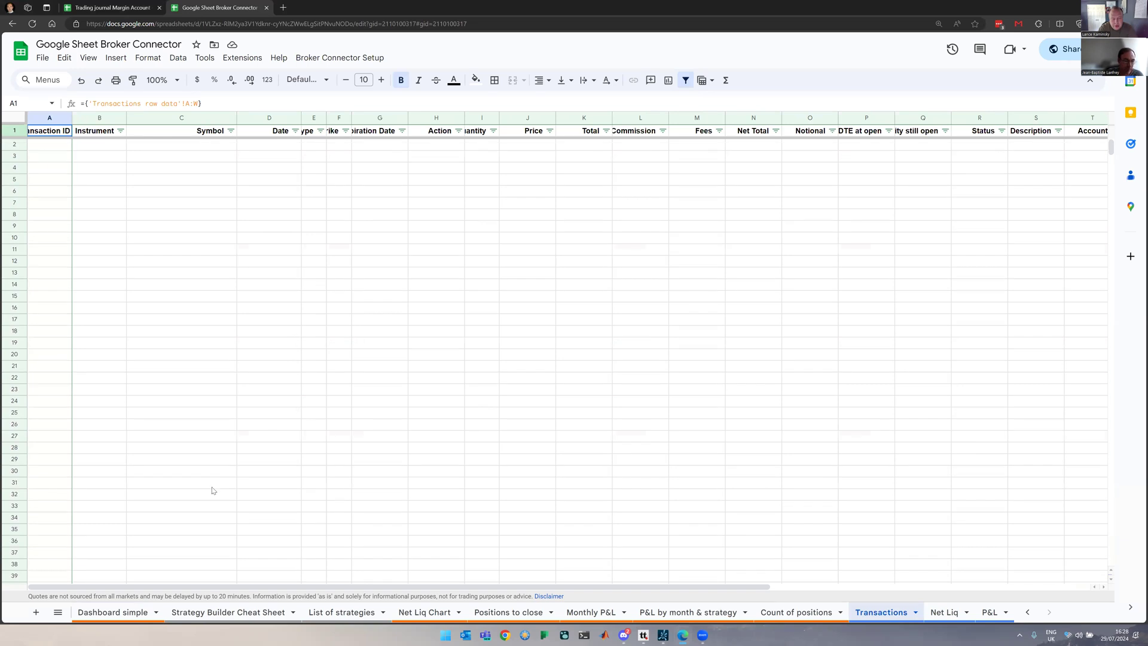
- Browse the template's empty Dashboard simple, UOTS Dashboard and Dashboard sheets
click(122, 614)
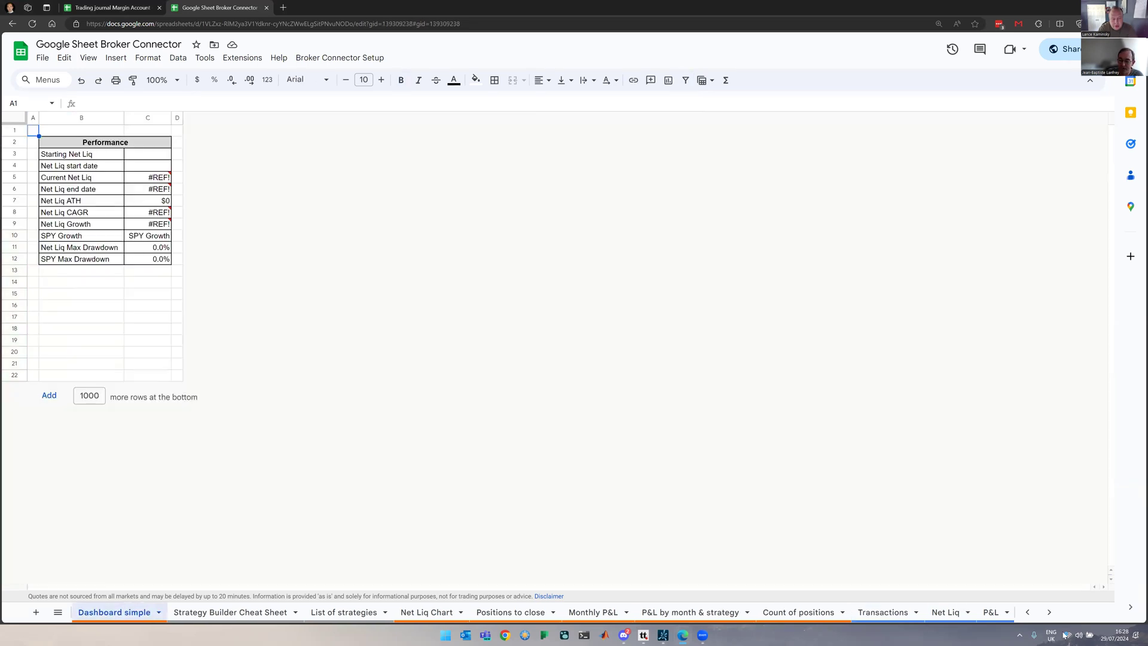
click(1027, 612)
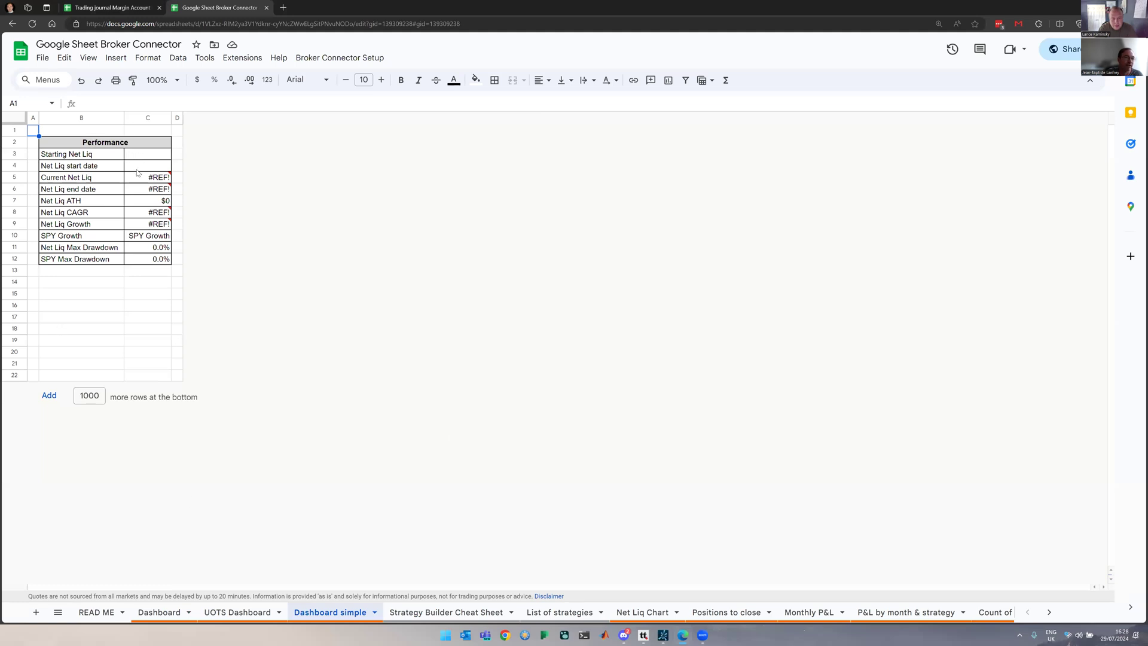
click(238, 612)
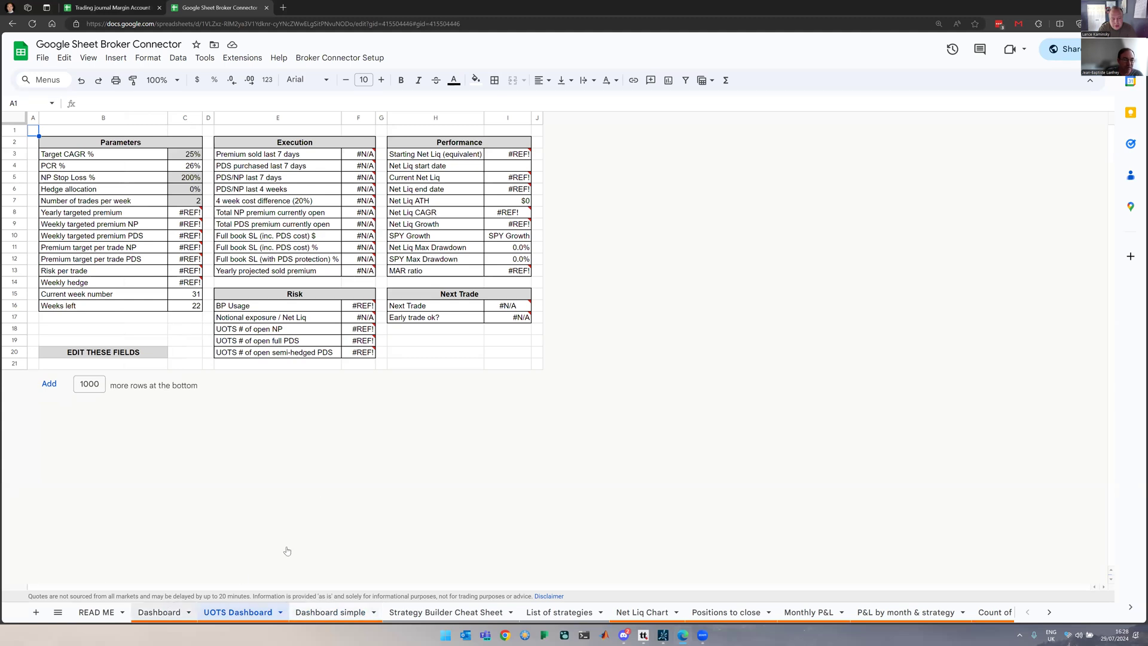
key(ctrl+shift+Page_Up)
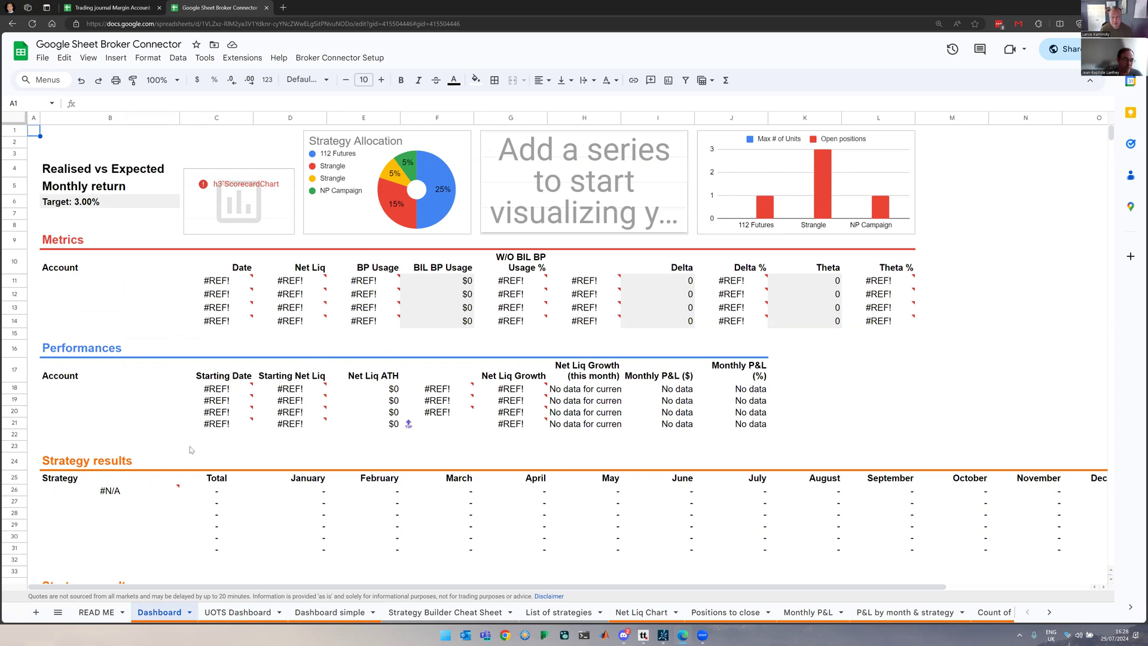
scroll(190, 449, down, 5)
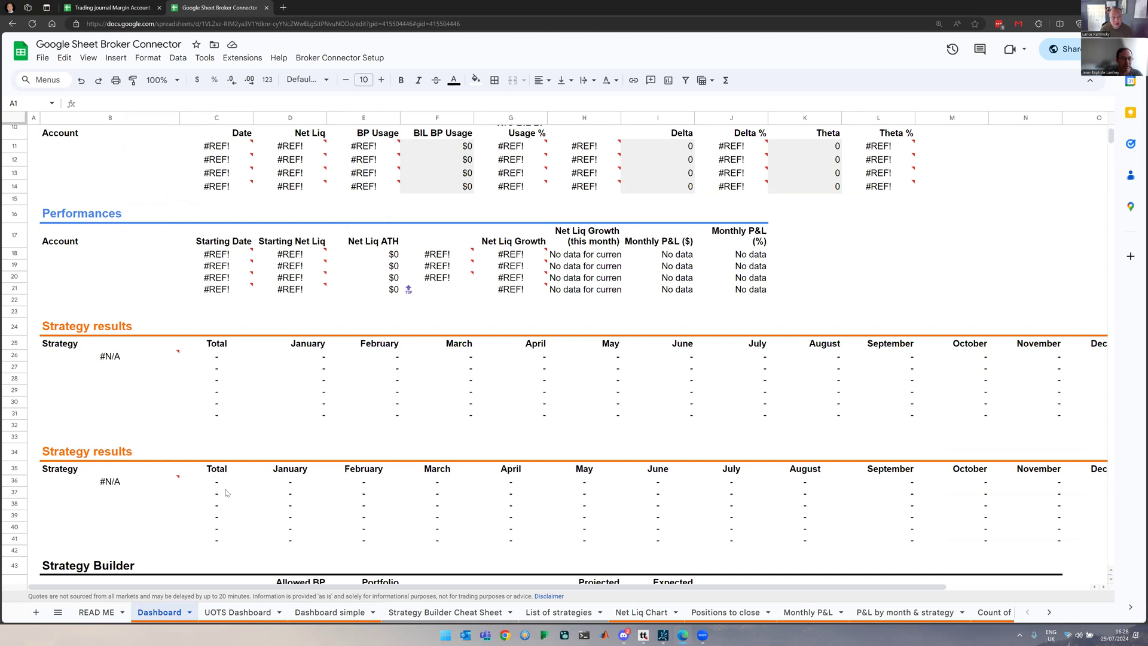
scroll(209, 288, up, 2)
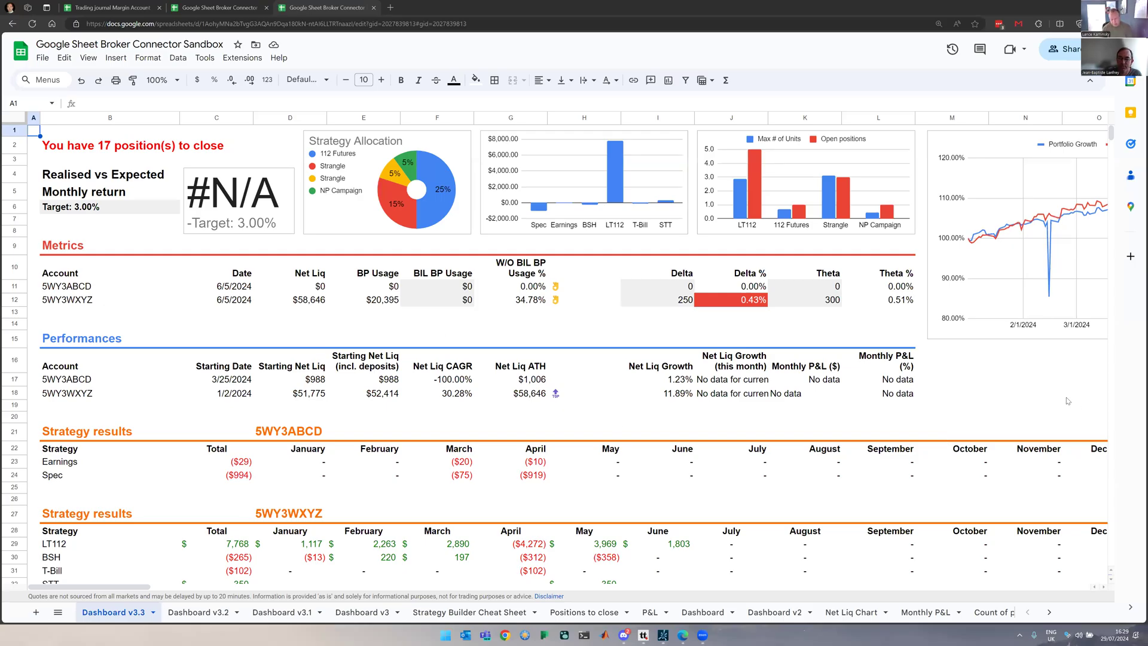
drag(1025, 393, 982, 409)
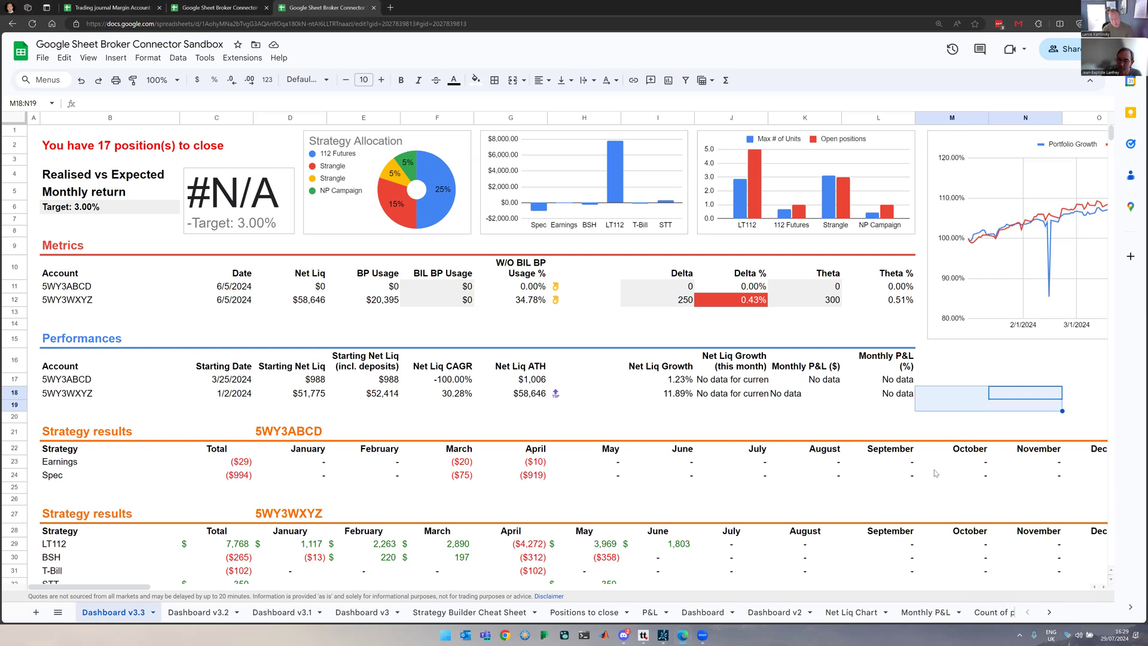
scroll(935, 473, down, 2)
key(ctrl+minus)
scroll(853, 234, down, 3)
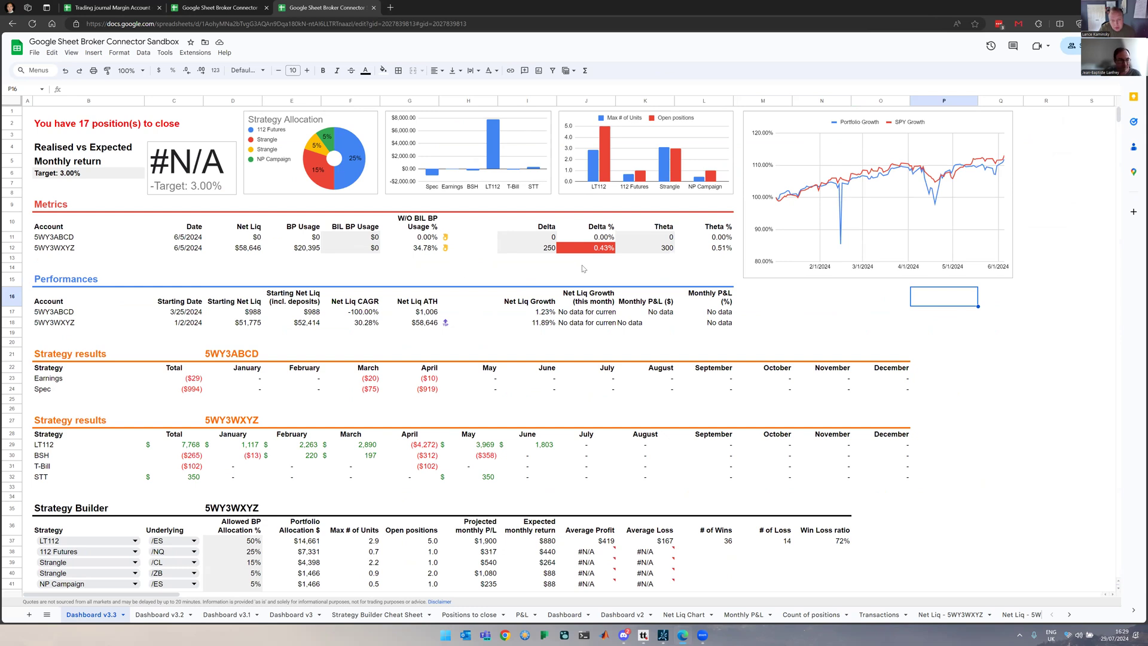
scroll(583, 269, down, 3)
scroll(474, 388, up, 3)
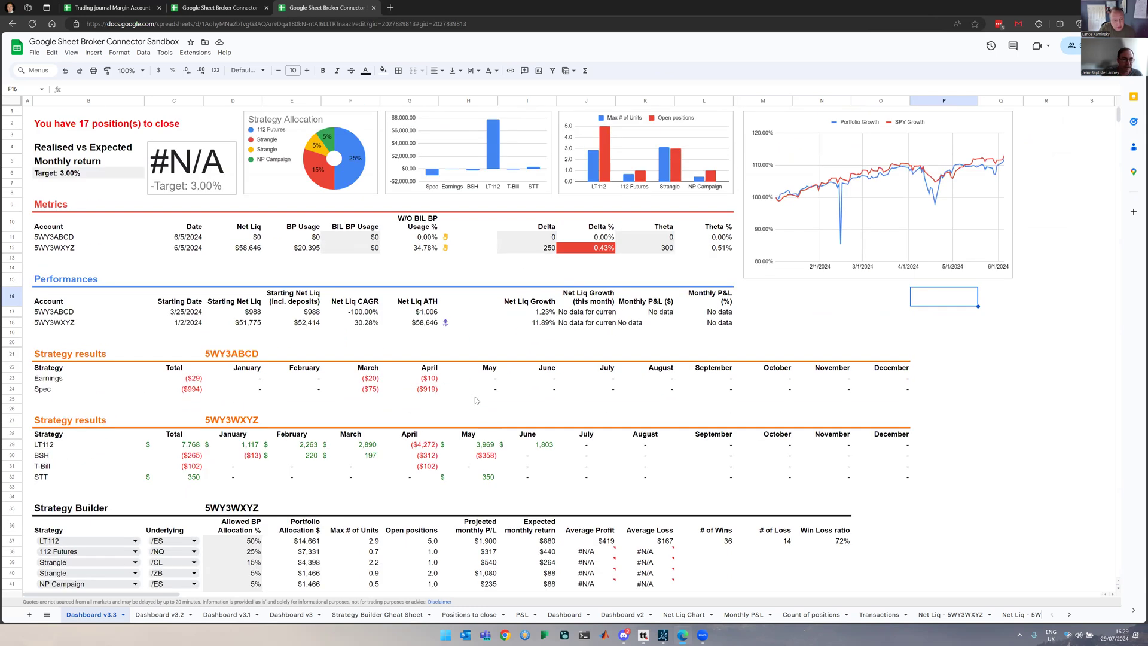